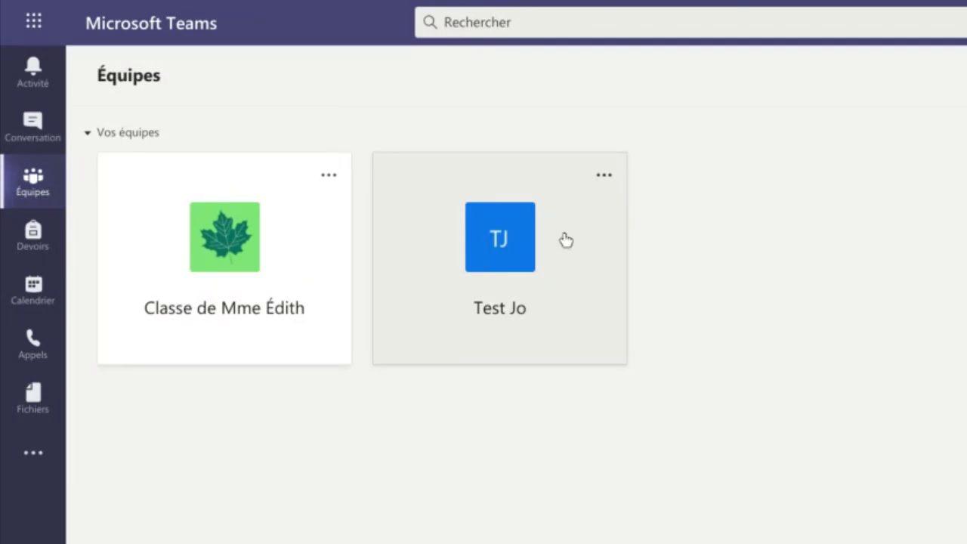
Open the Test Jo team card to show its Général channel posts.
{"action": "left_click", "coordinate": [514, 263]}
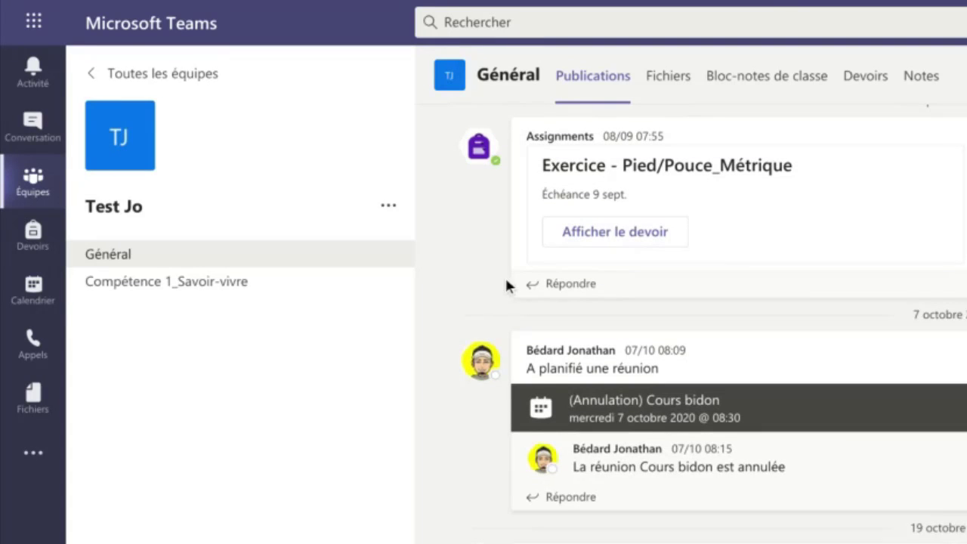
Browse Fichiers > Supports de cours > Compétence 1 and open Travail à remettre (Exemple).docx.
{"action": "left_click", "coordinate": [671, 88]}
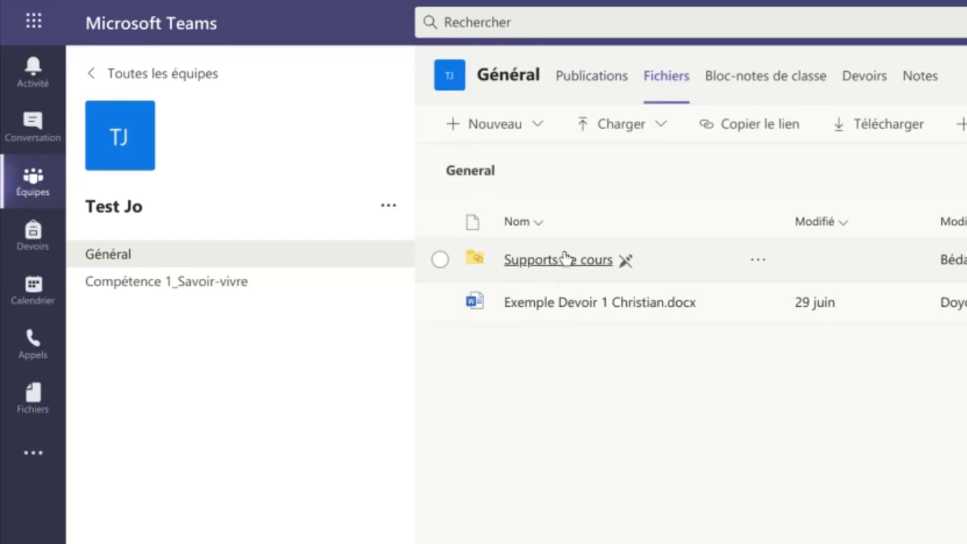
{"action": "left_click", "coordinate": [562, 261]}
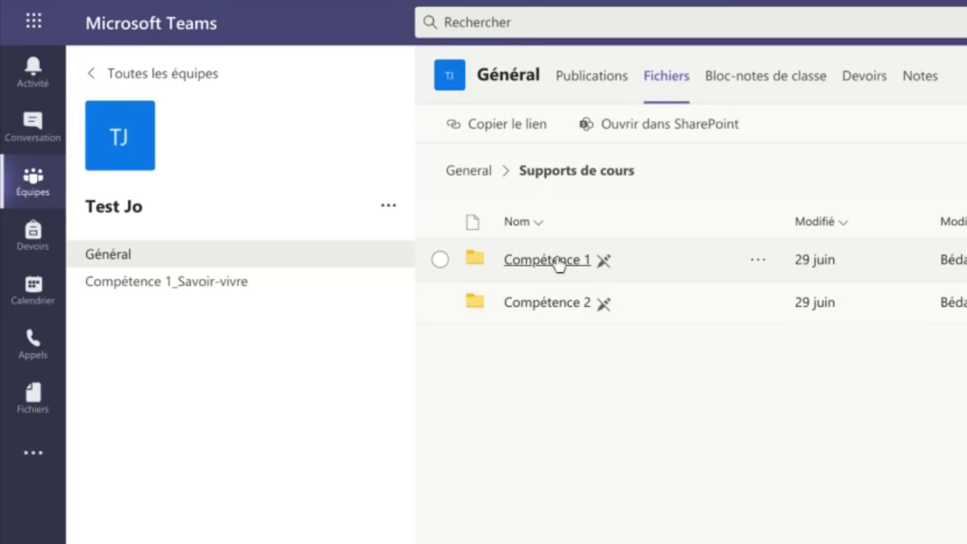
{"action": "left_click", "coordinate": [556, 261]}
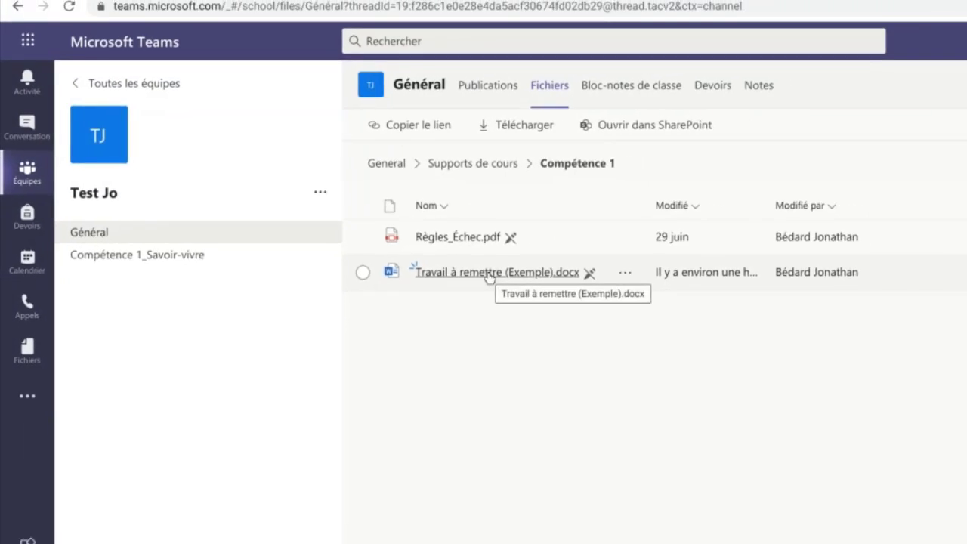
{"action": "left_click", "coordinate": [385, 246]}
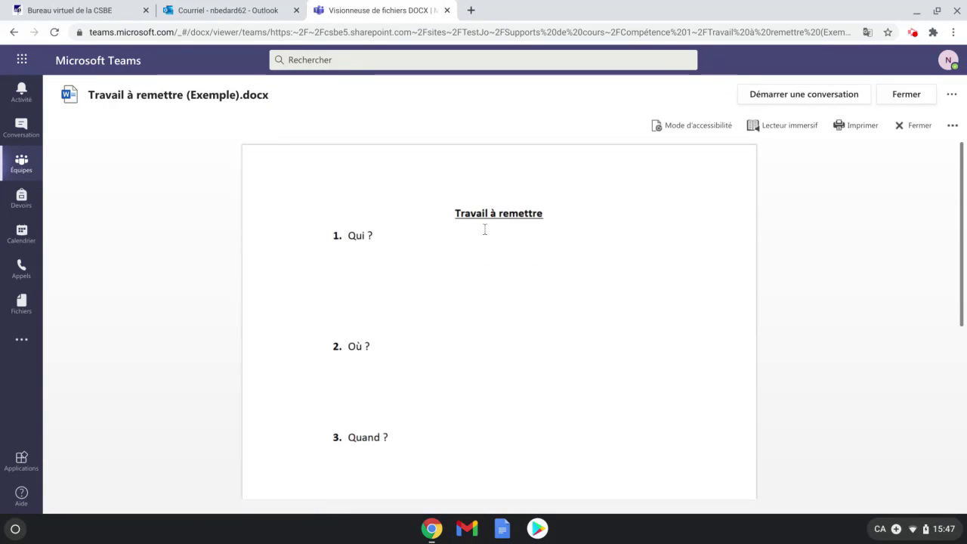
Scroll through the assignment's questions and select the first one, Qui ?
{"action": "scroll", "coordinate": [386, 270], "scroll_direction": "down", "scroll_amount": 2}
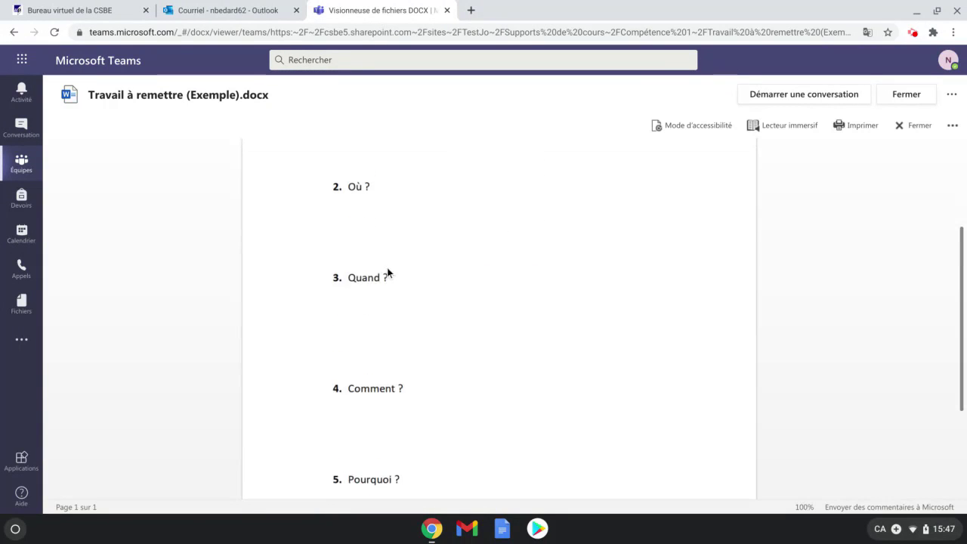
{"action": "scroll", "coordinate": [387, 279], "scroll_direction": "up", "scroll_amount": 2}
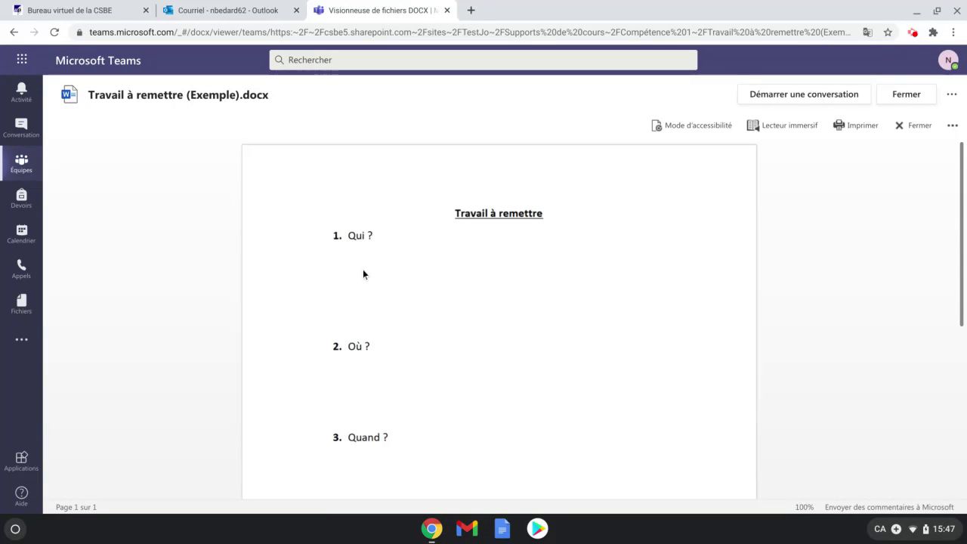
{"action": "left_click_drag", "start_coordinate": [376, 237], "coordinate": [350, 235]}
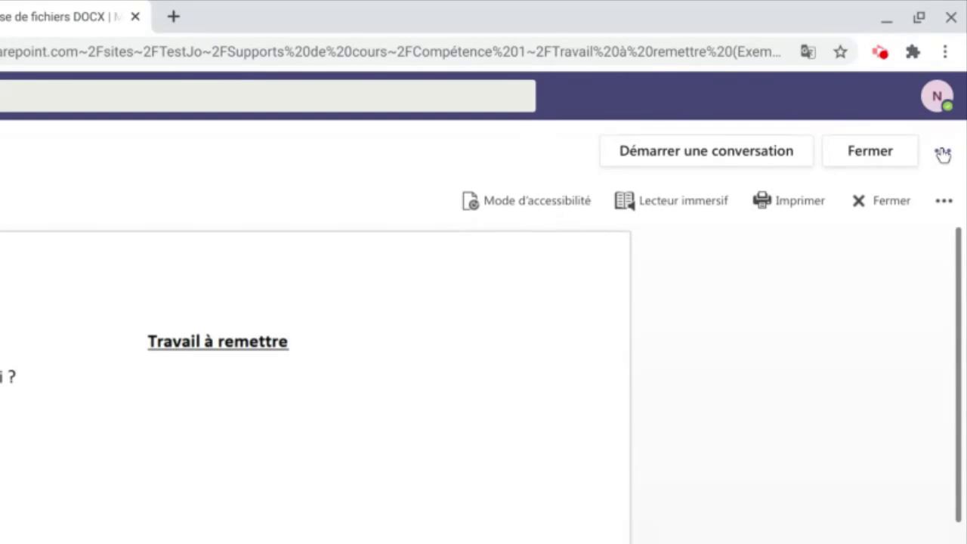
Download Travail à remettre (Exemple).docx using Télécharger in the viewer's more-actions menu.
{"action": "left_click", "coordinate": [942, 153]}
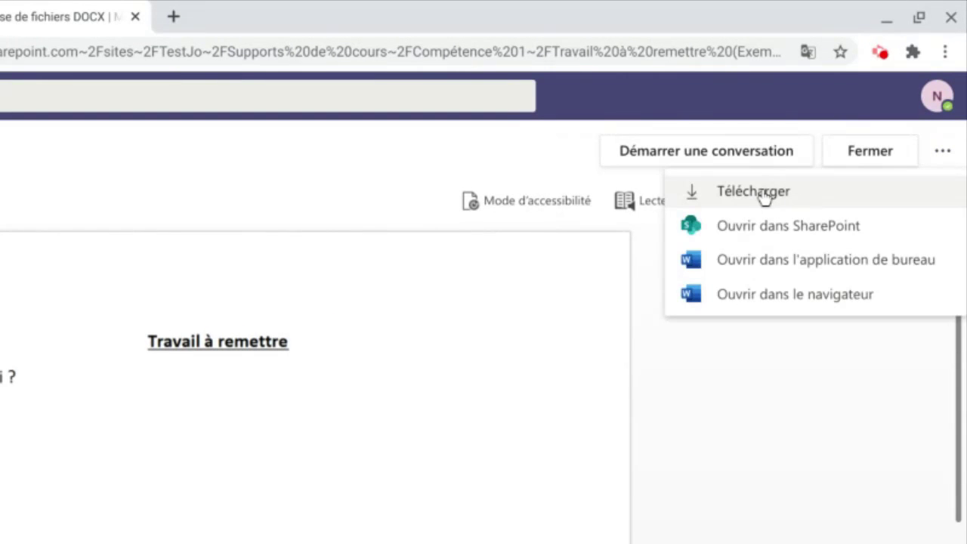
{"action": "left_click", "coordinate": [746, 193]}
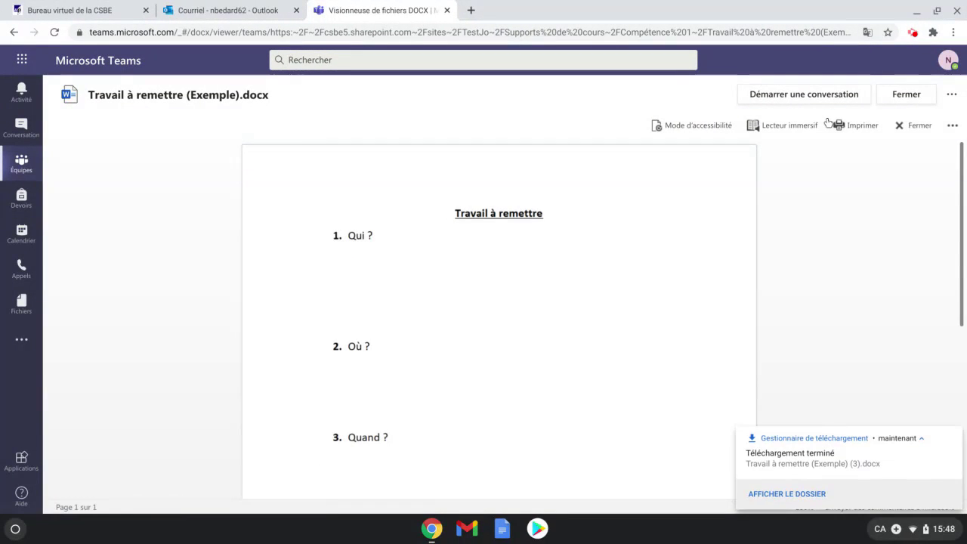
{"action": "left_click", "coordinate": [16, 529]}
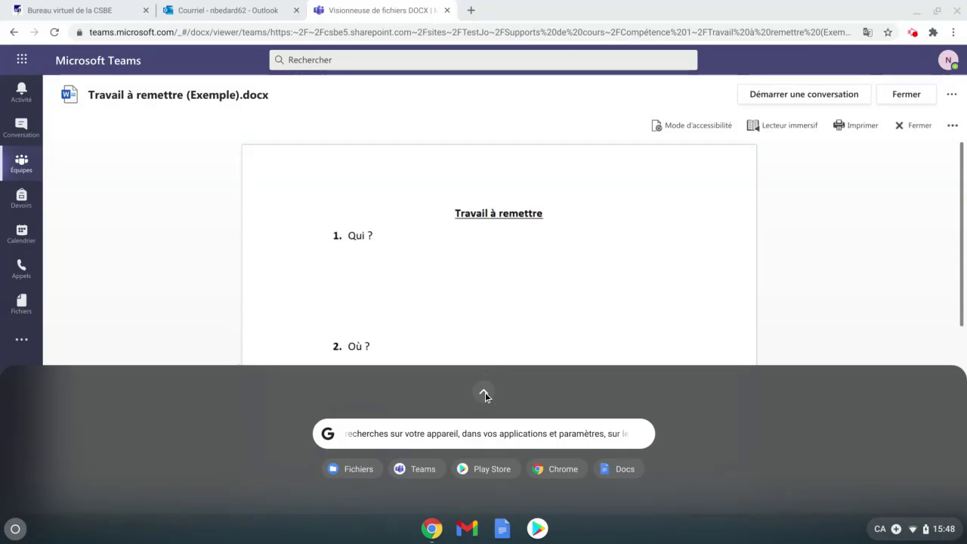
Expand the launcher to show all apps and start Fichiers.
{"action": "left_click", "coordinate": [482, 394]}
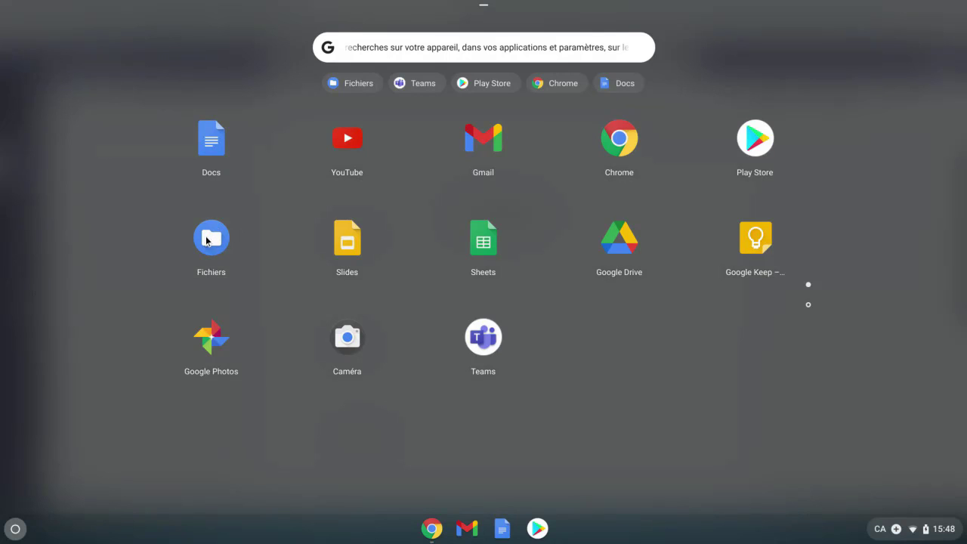
{"action": "left_click", "coordinate": [808, 305]}
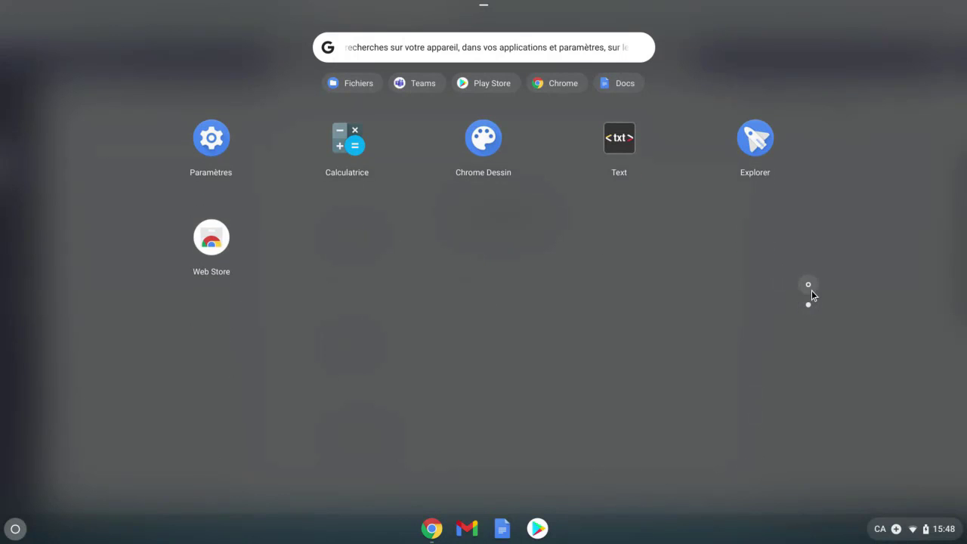
{"action": "left_click", "coordinate": [808, 287]}
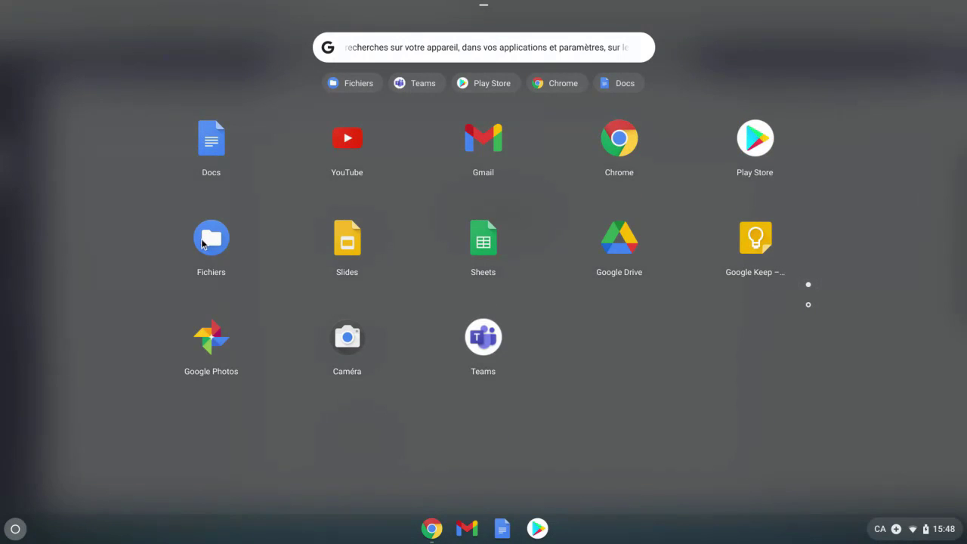
{"action": "left_click", "coordinate": [204, 241]}
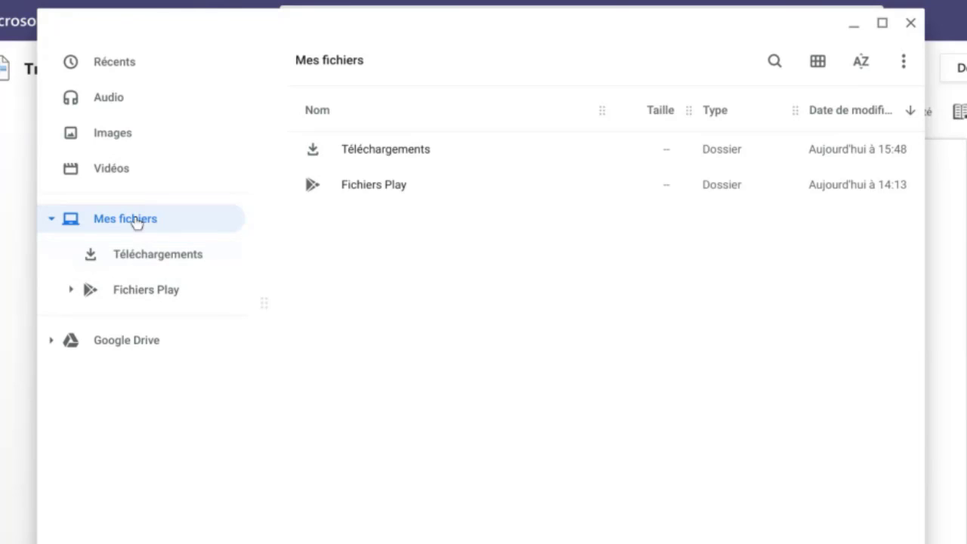
Open Travail à remettre (Exemple) (3).docx from Téléchargements in Office Editing.
{"action": "left_click", "coordinate": [165, 266]}
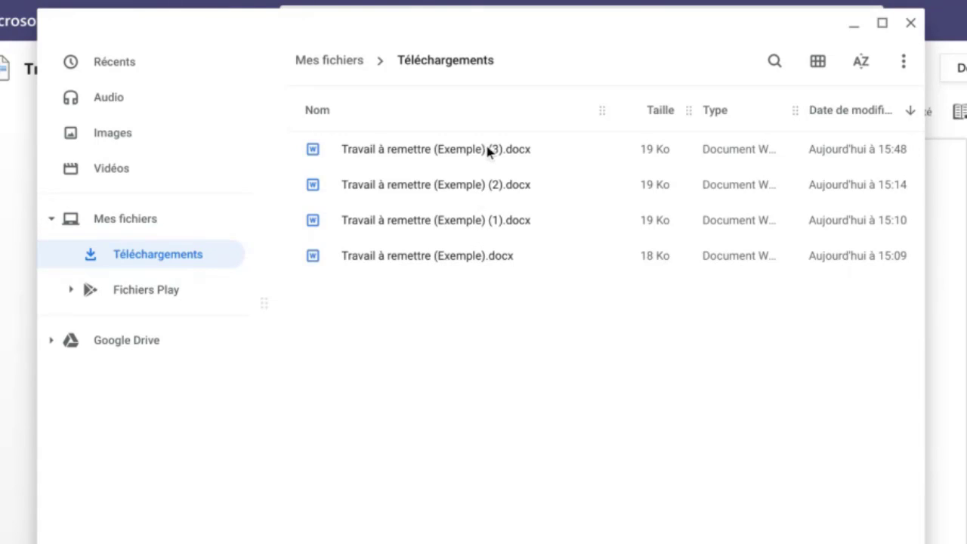
{"action": "left_click", "coordinate": [388, 151]}
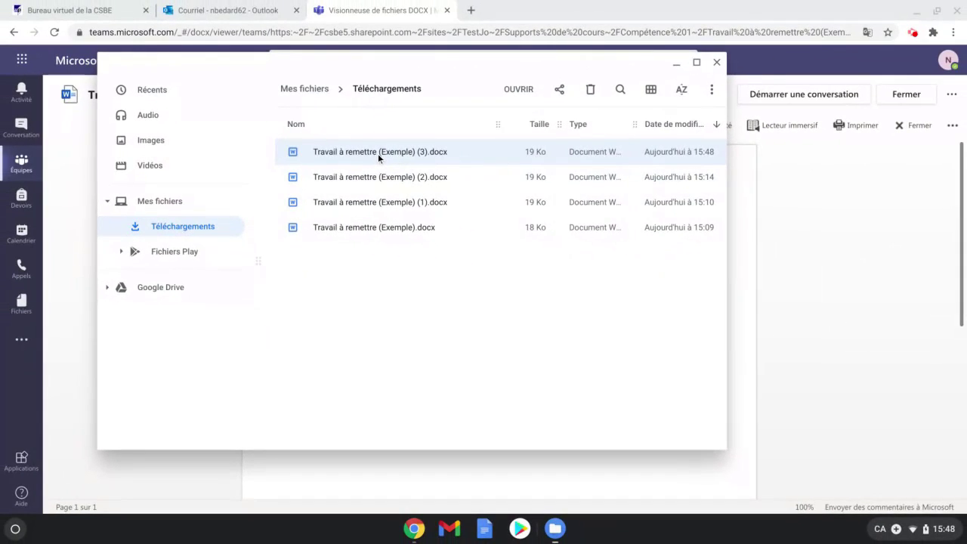
{"action": "double_click", "coordinate": [389, 157]}
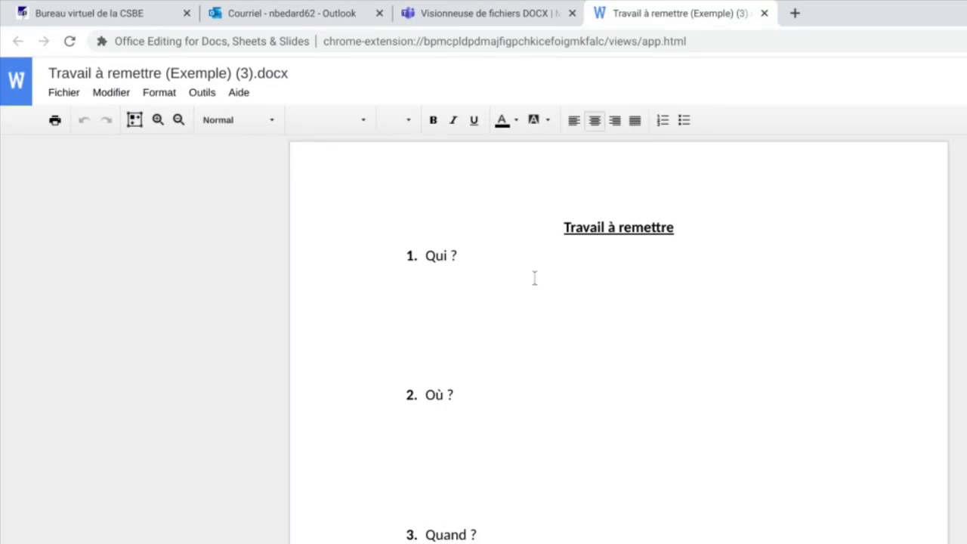
Save the assignment via Fichier > Enregistrer au format Google Docs and close the original .docx tab.
{"action": "left_click", "coordinate": [64, 93]}
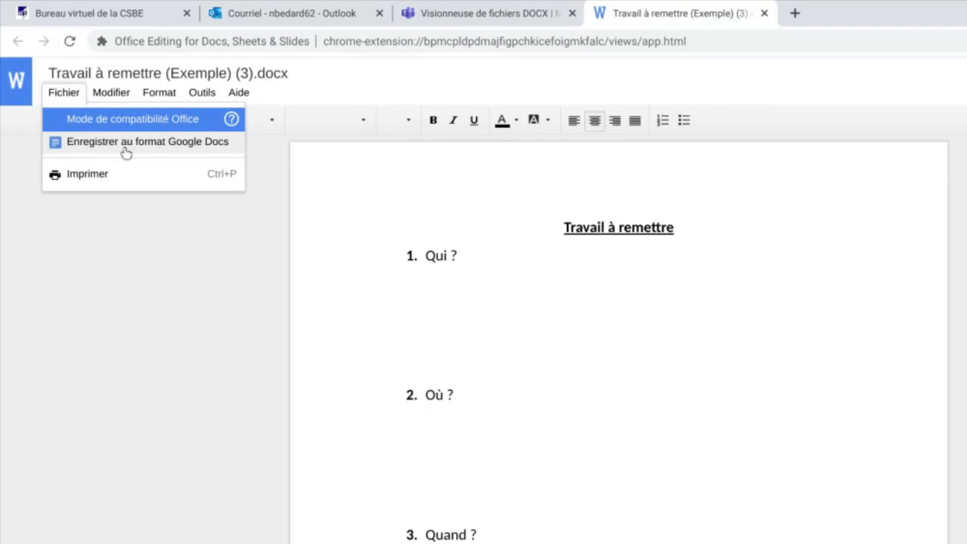
{"action": "left_click", "coordinate": [167, 145]}
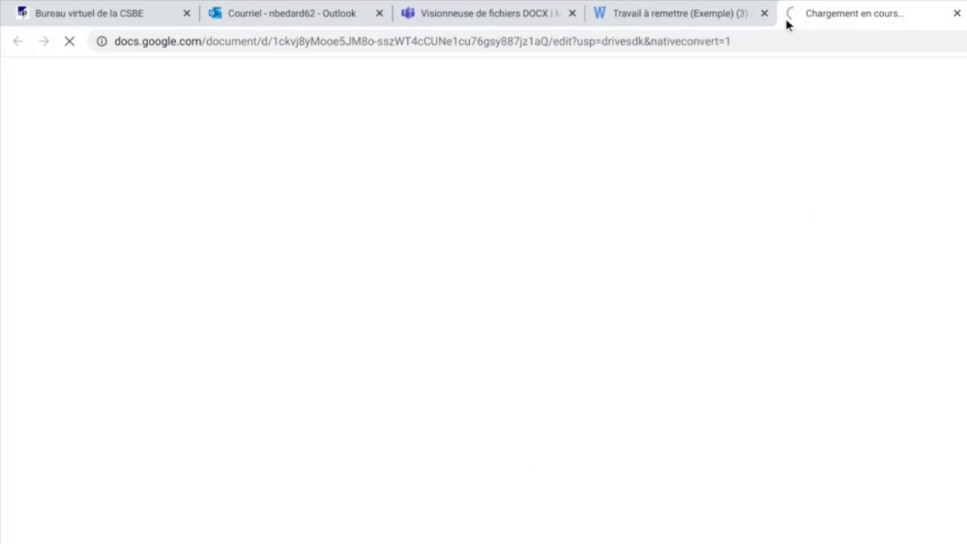
{"action": "left_click", "coordinate": [674, 13]}
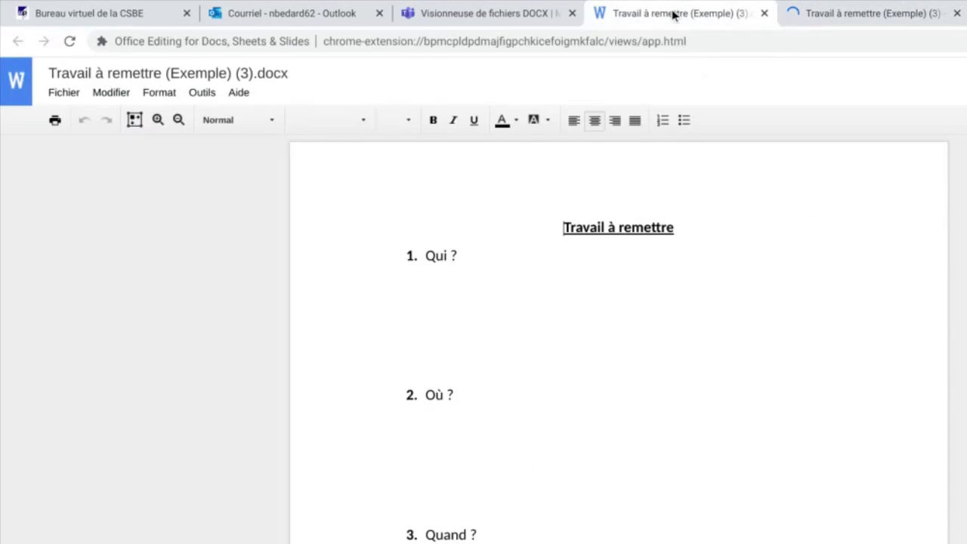
{"action": "left_click", "coordinate": [765, 14]}
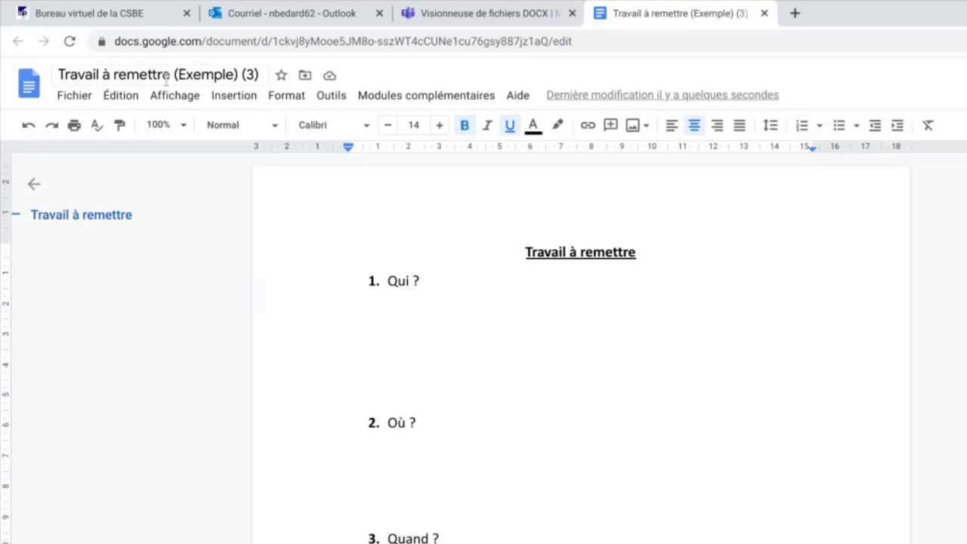
Check My Drive in a new tab for the converted assignment, then return to its Docs tab.
{"action": "left_click", "coordinate": [795, 14]}
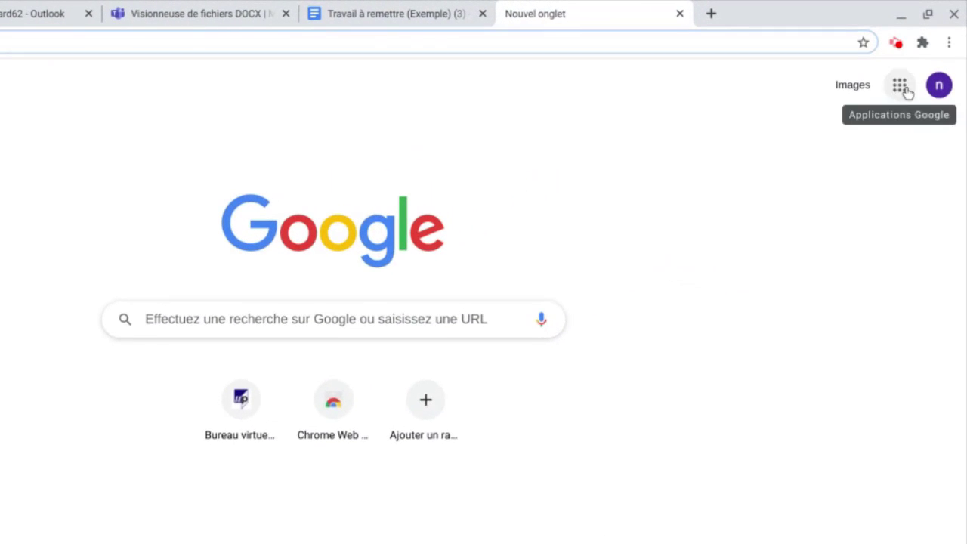
{"action": "left_click", "coordinate": [901, 87]}
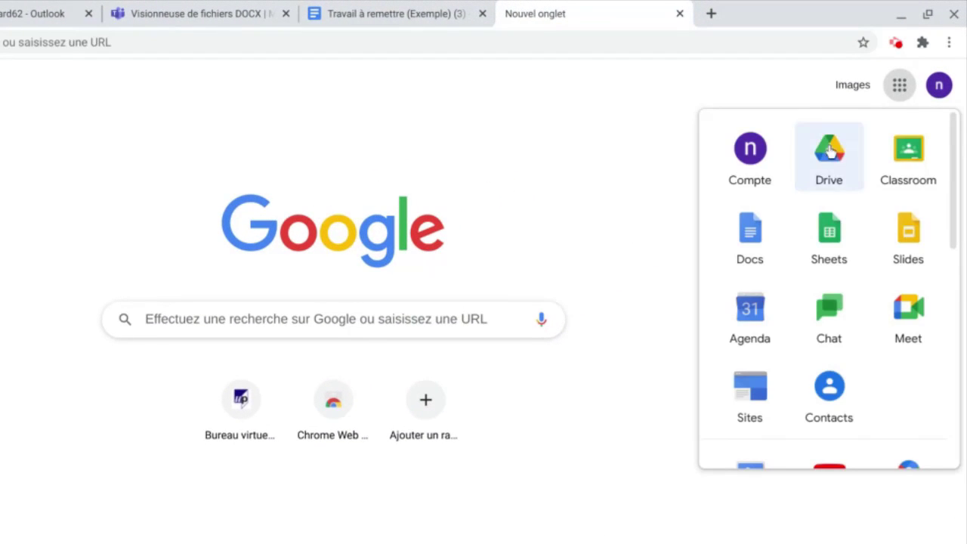
{"action": "left_click", "coordinate": [834, 157]}
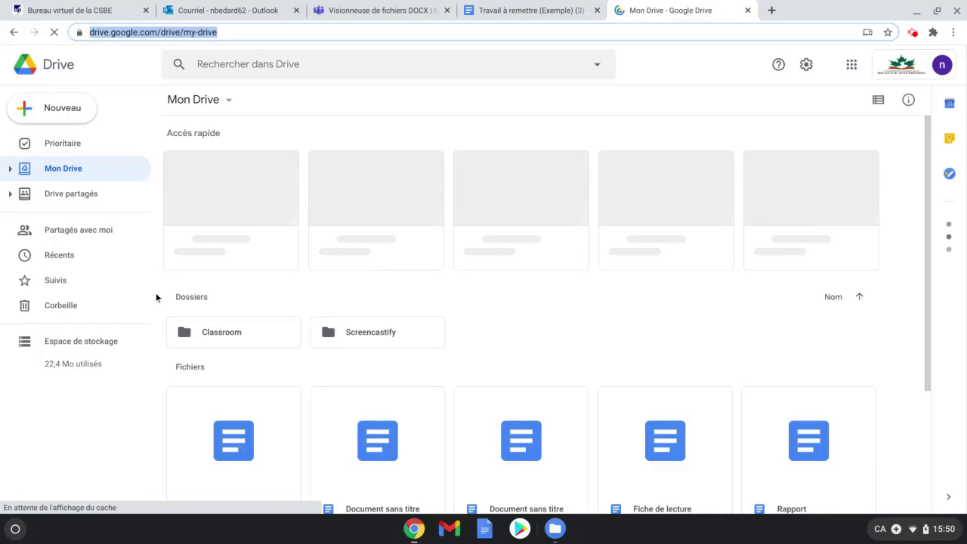
{"action": "scroll", "coordinate": [260, 258], "scroll_direction": "down", "scroll_amount": 3}
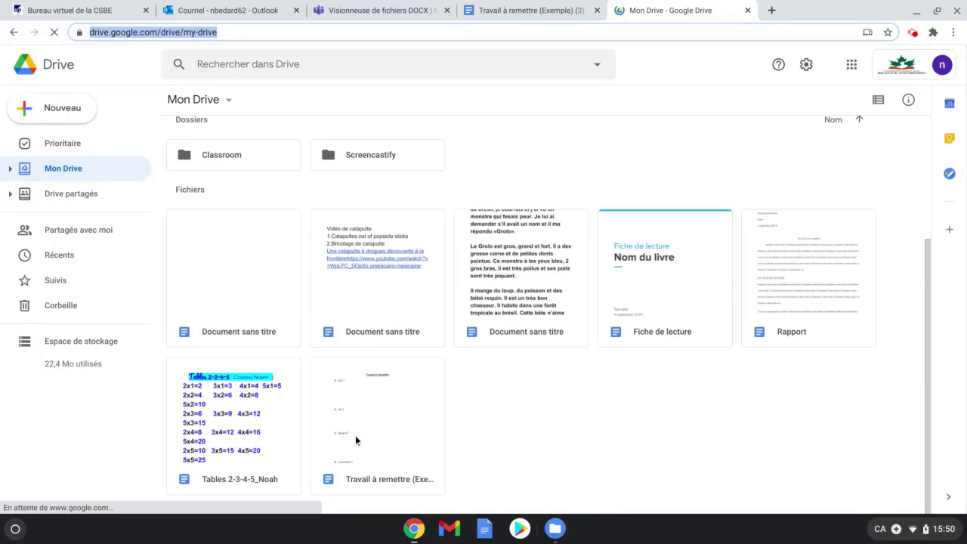
{"action": "scroll", "coordinate": [232, 353], "scroll_direction": "up", "scroll_amount": 3}
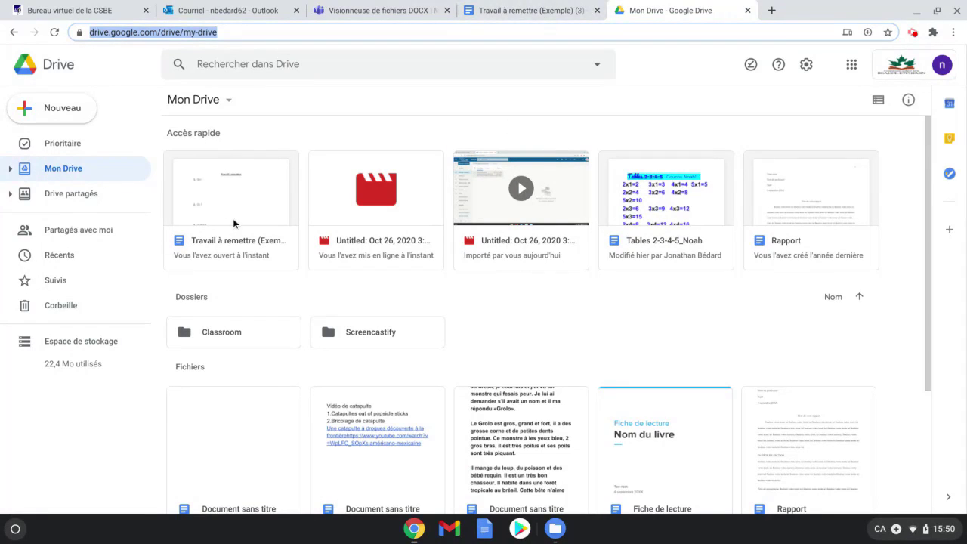
{"action": "left_click", "coordinate": [536, 10]}
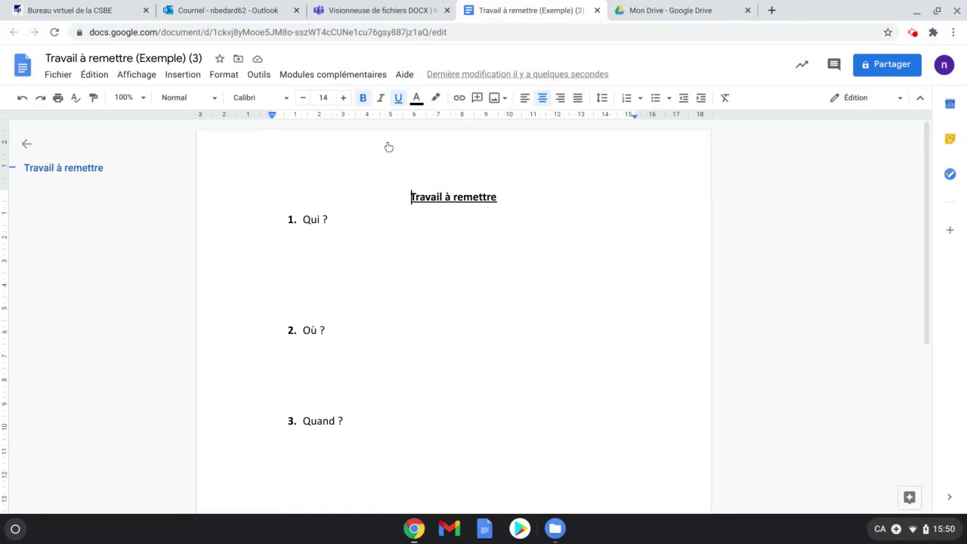
Type 'Moi' under Qui ? and 'Quelque part...' under Où ?
{"action": "left_click", "coordinate": [304, 240]}
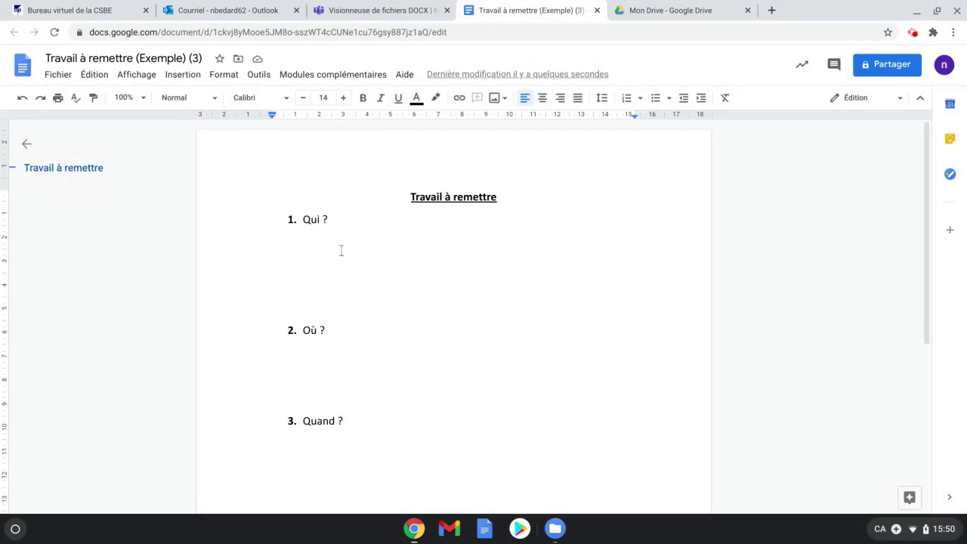
{"action": "type", "text": "Moi"}
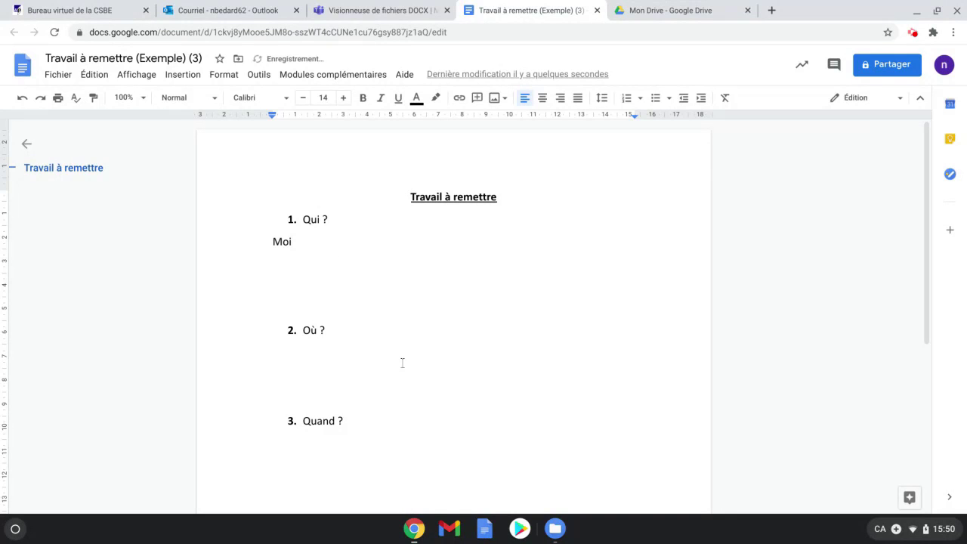
{"action": "left_click", "coordinate": [300, 366]}
{"action": "type", "text": "Quelque part..."}
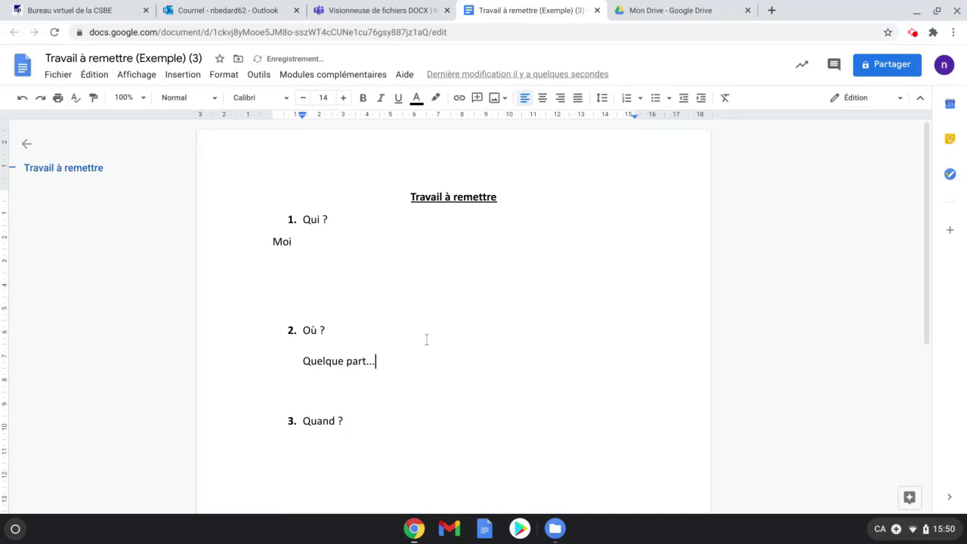
Make the answer 'Quelque part...' bold, underlined and highlighted yellow.
{"action": "left_click_drag", "start_coordinate": [375, 361], "coordinate": [300, 360]}
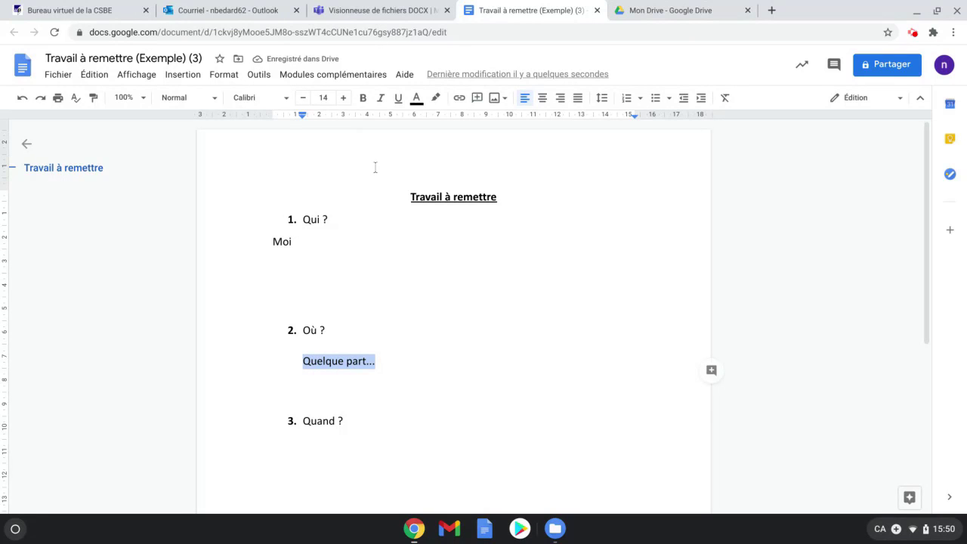
{"action": "left_click", "coordinate": [362, 97]}
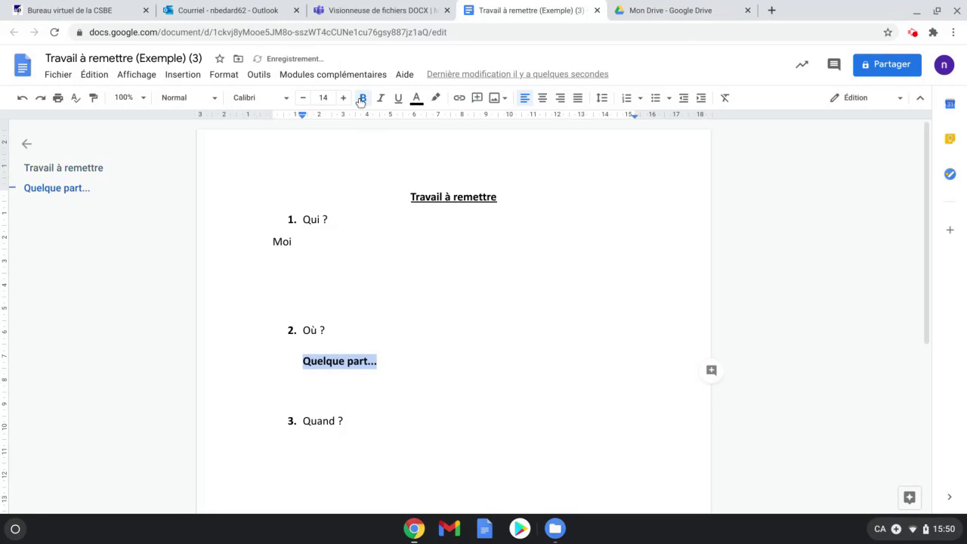
{"action": "left_click", "coordinate": [399, 99]}
{"action": "left_click", "coordinate": [435, 97]}
{"action": "left_click", "coordinate": [482, 163]}
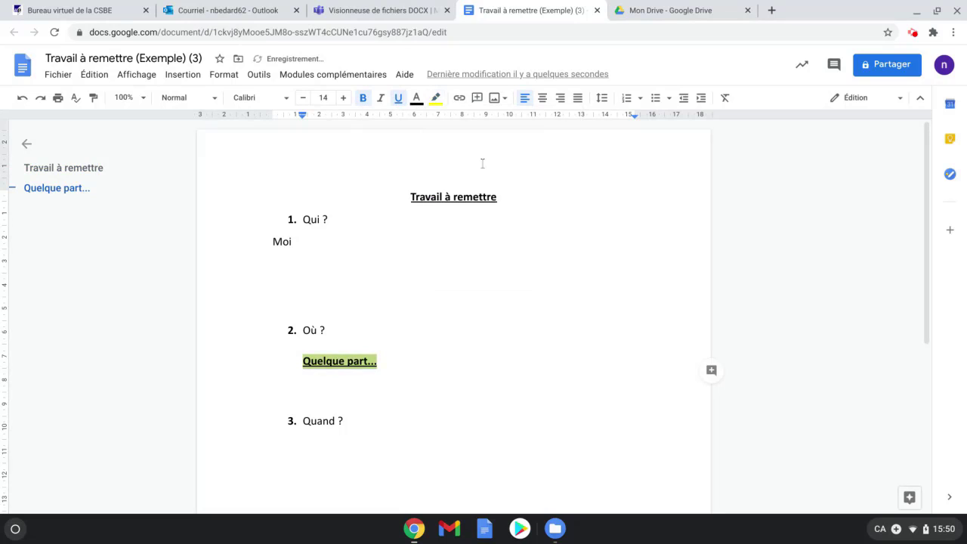
{"action": "left_click", "coordinate": [453, 363]}
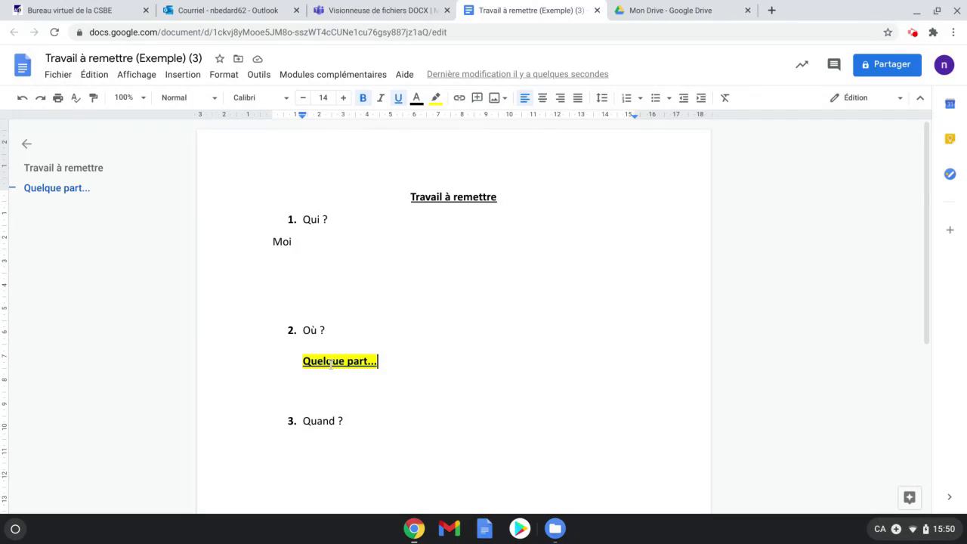
{"action": "left_click", "coordinate": [597, 10]}
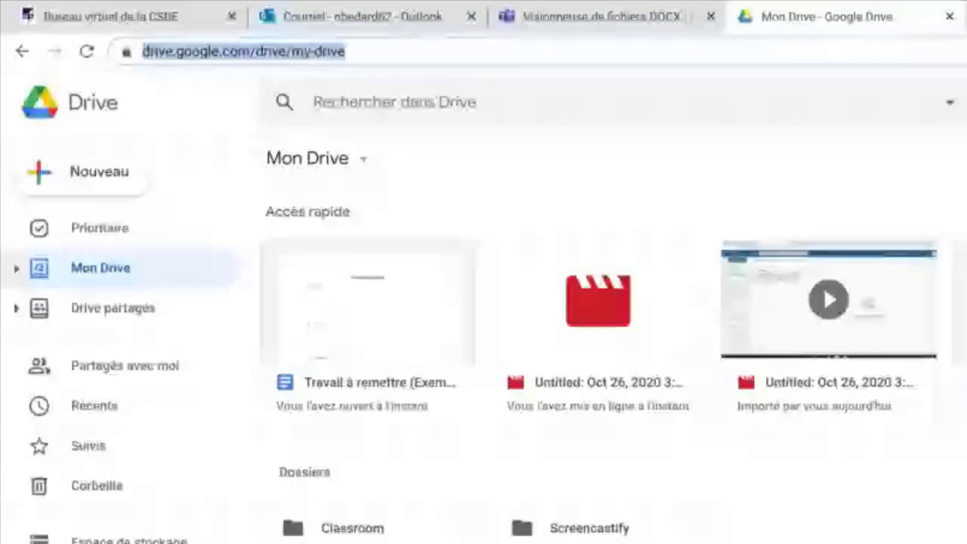
{"action": "double_click", "coordinate": [372, 336]}
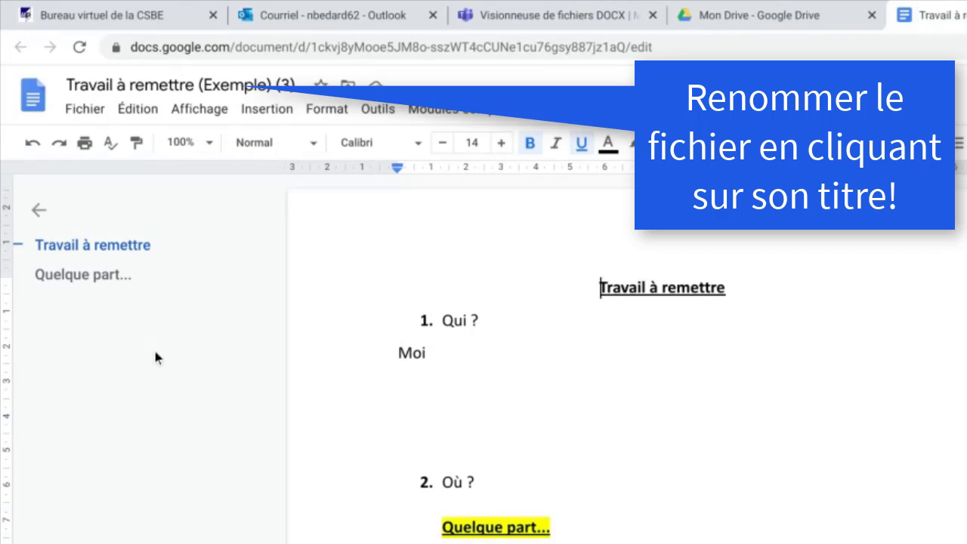
Send the document via Fichier > E-mail as a PDF attachment to the recipient's school address.
{"action": "left_click", "coordinate": [83, 114]}
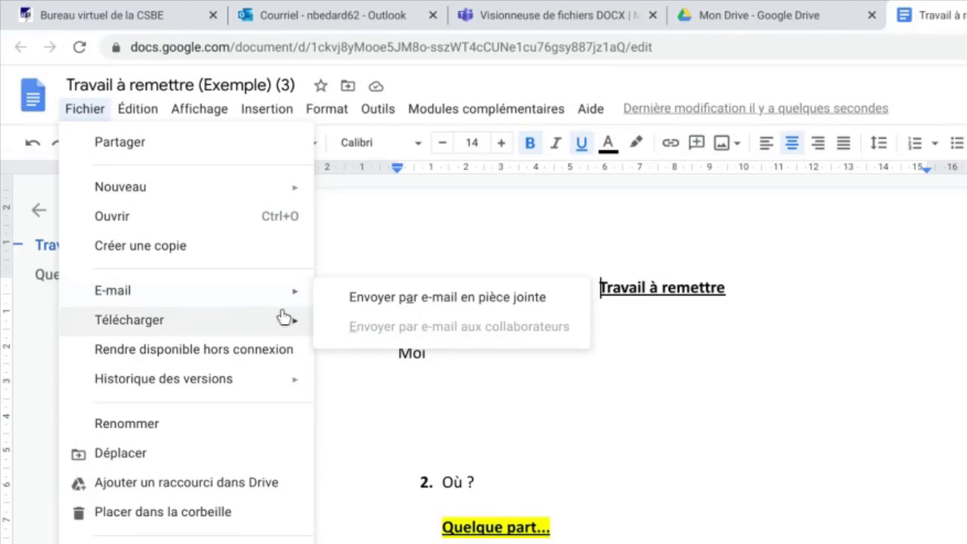
{"action": "left_click", "coordinate": [442, 305]}
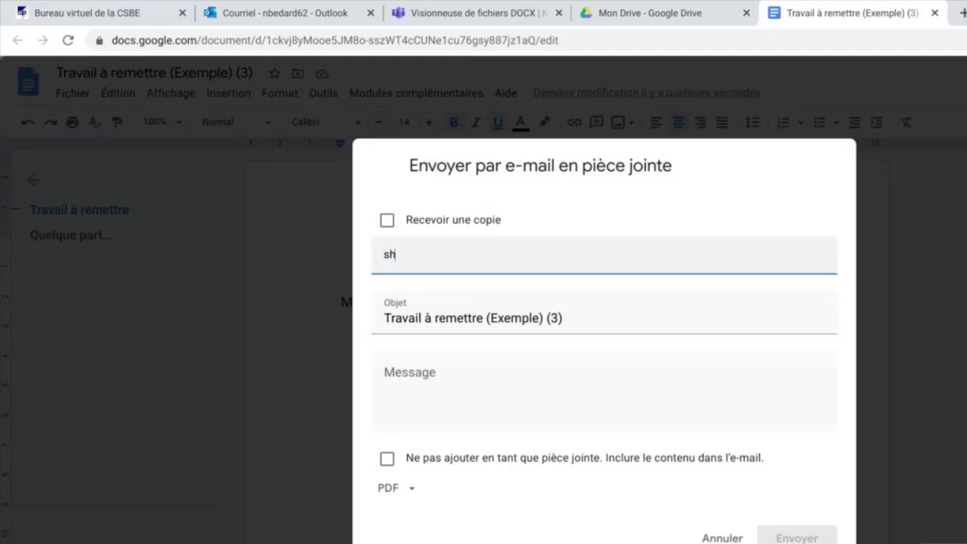
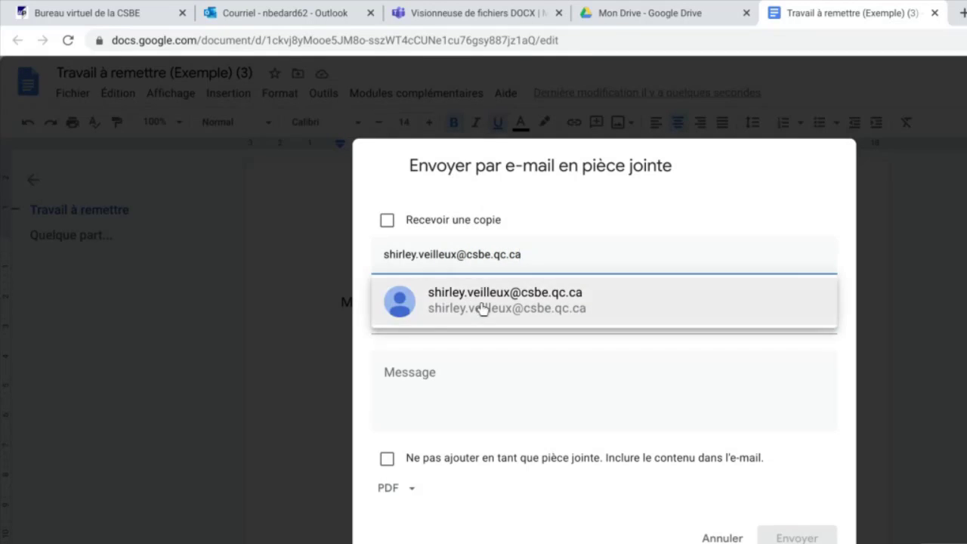
{"action": "left_click", "coordinate": [483, 309]}
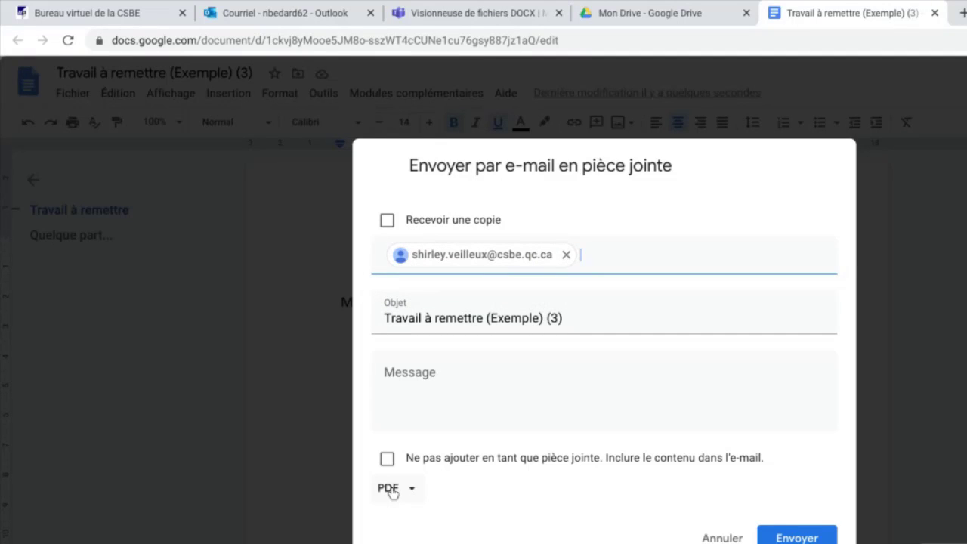
{"action": "left_click", "coordinate": [416, 496]}
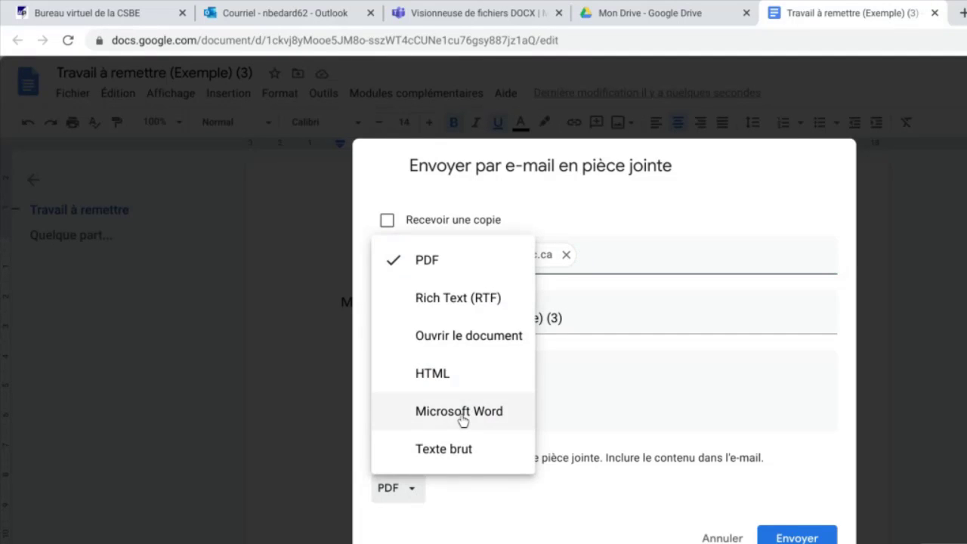
{"action": "left_click", "coordinate": [445, 490]}
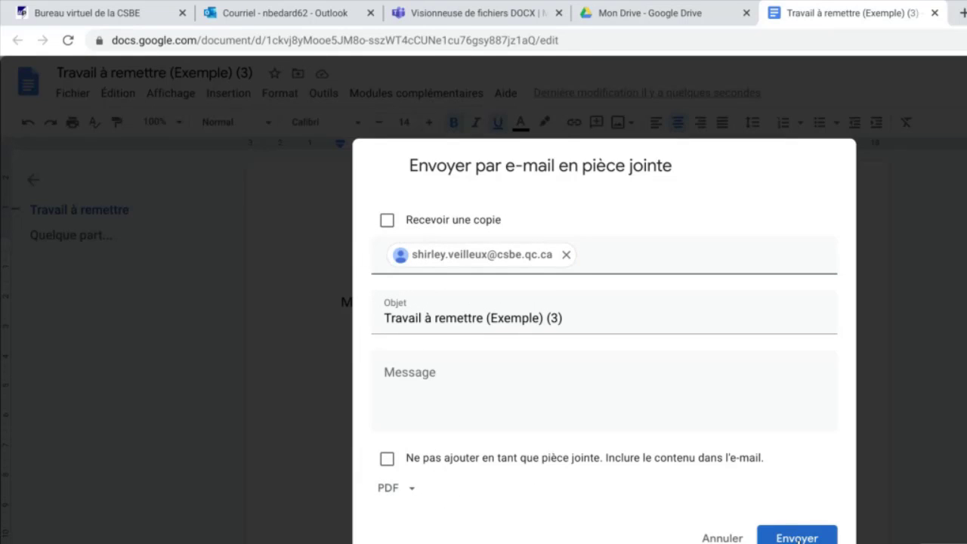
{"action": "left_click", "coordinate": [797, 539]}
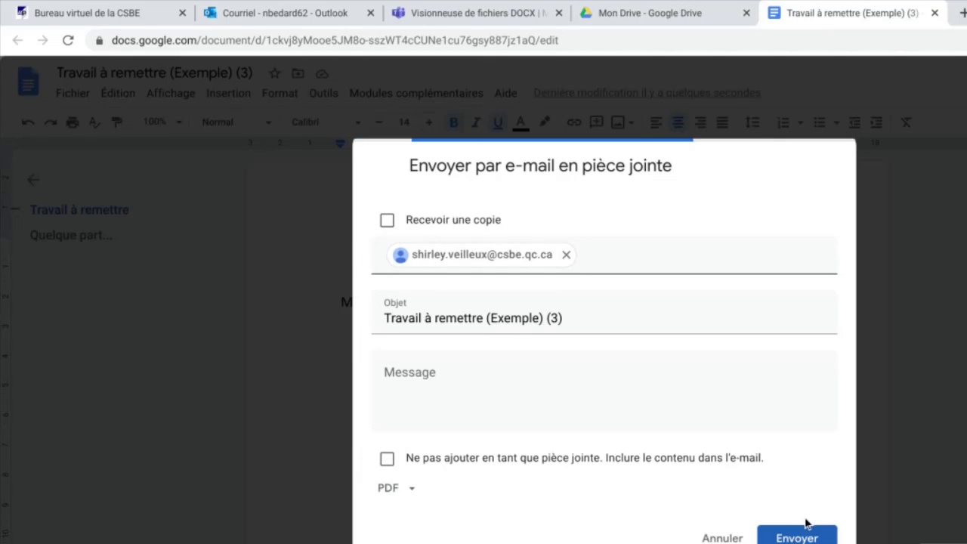